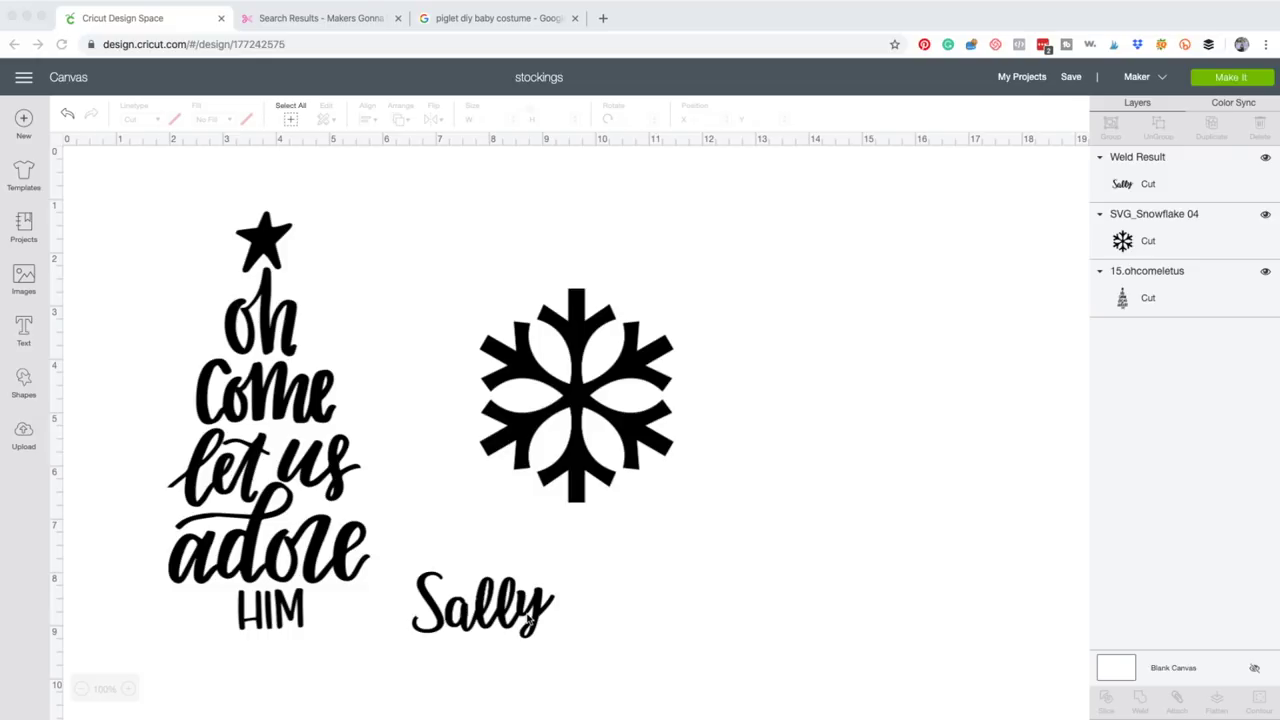
# Move the script name lettering to about X 9.75, Y 7.96 in and set its width to 5.5 in
pyautogui.moveTo(530, 620); pyautogui.dragTo(715, 617)
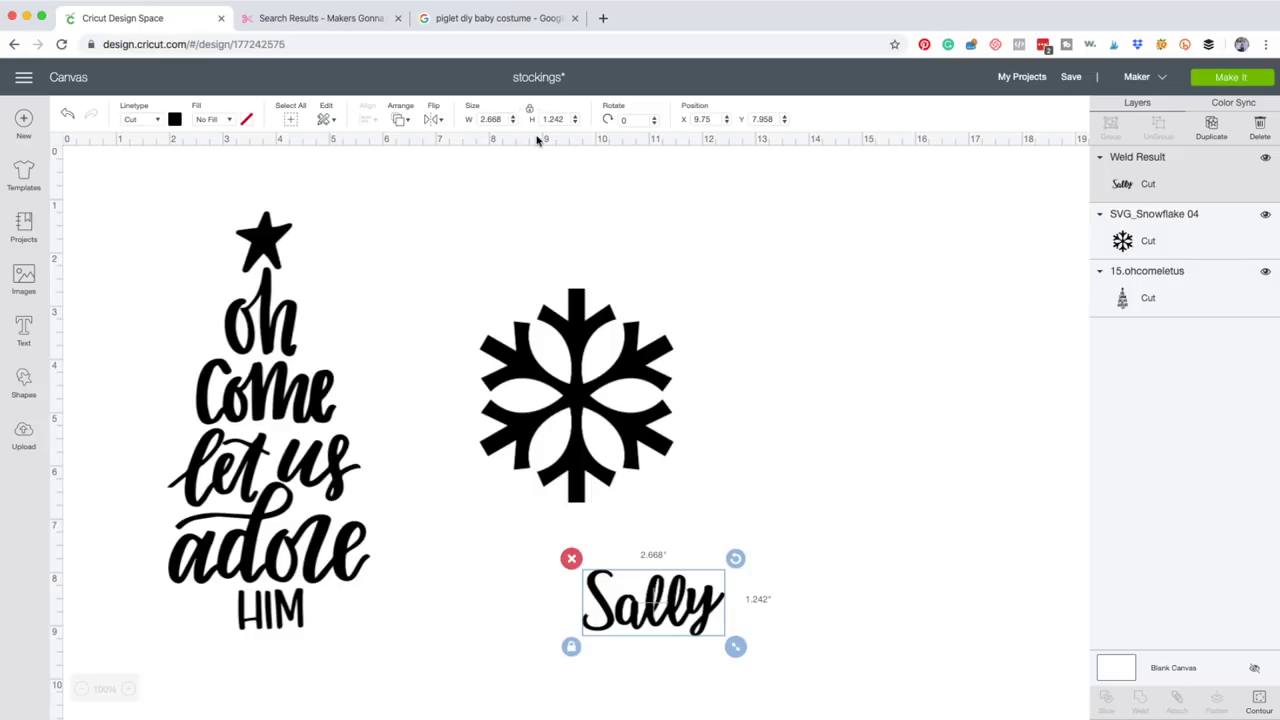
pyautogui.click(503, 119)
pyautogui.write('5.5')
pyautogui.press('Return')
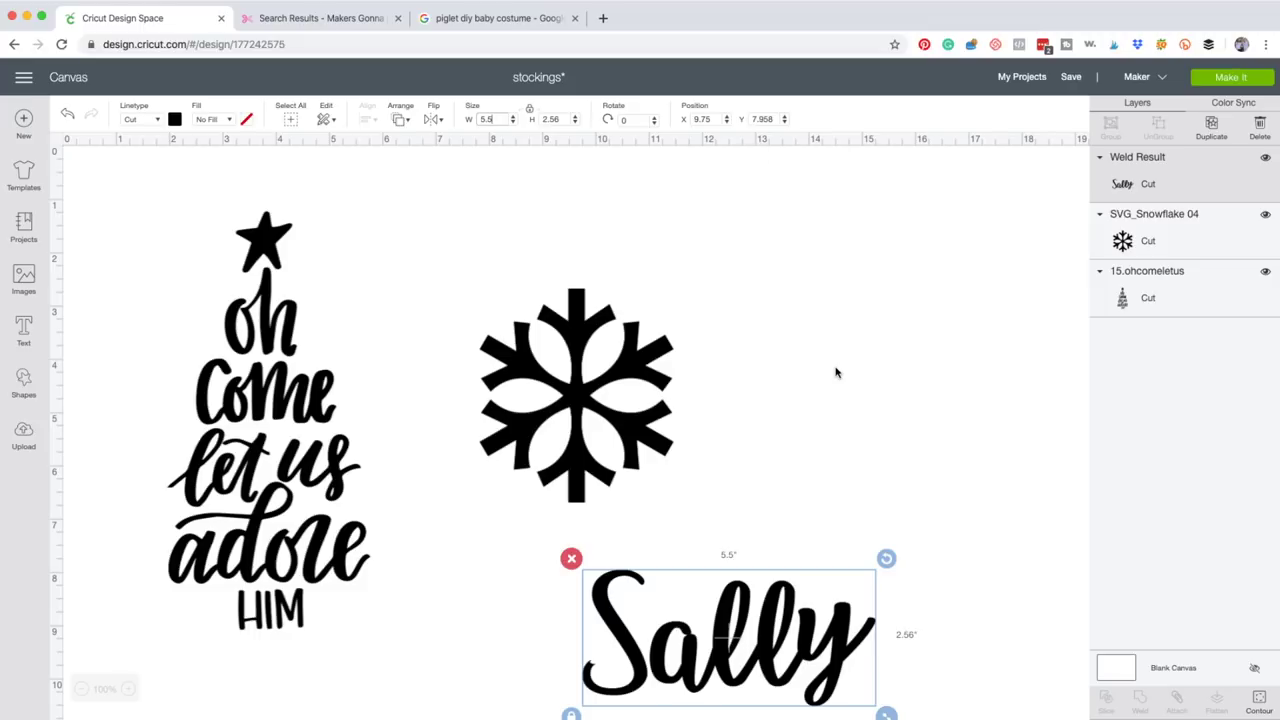
# Set the snowflake's width to 5 in and move it above the name lettering to about X 8.03, Y 1.85 in
pyautogui.click(597, 383)
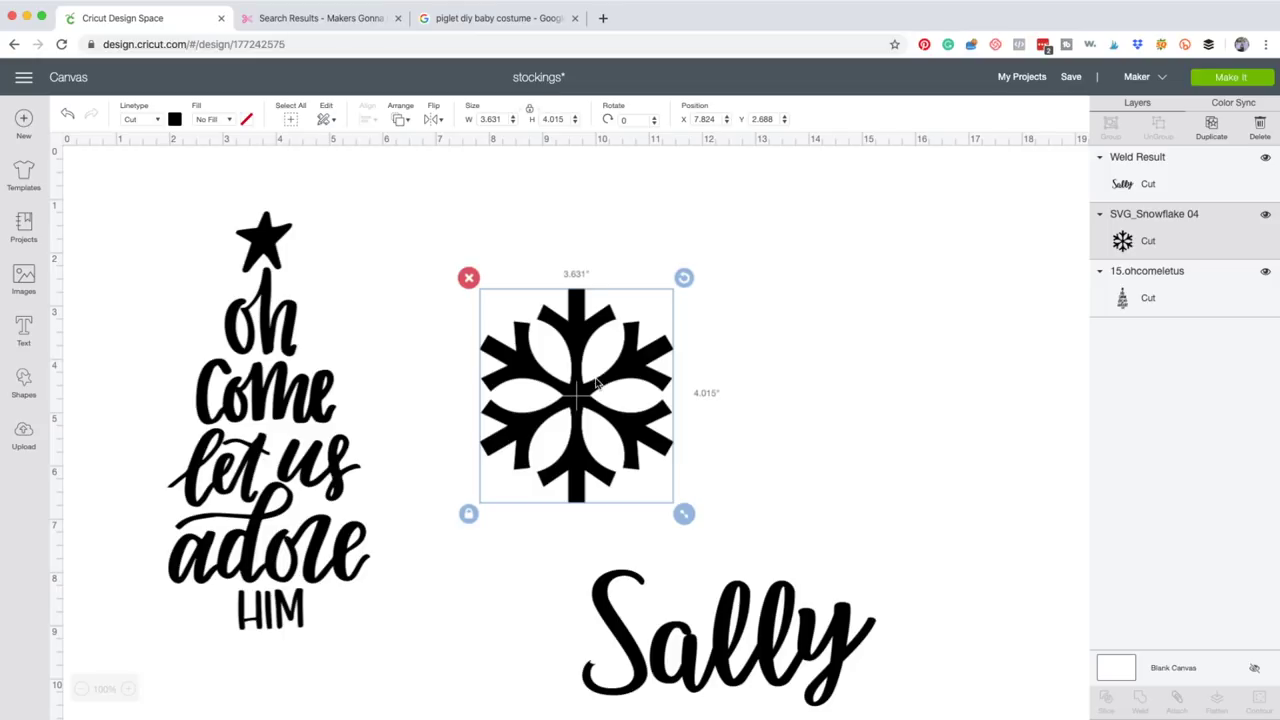
pyautogui.click(481, 124)
pyautogui.write('5')
pyautogui.press('Return')
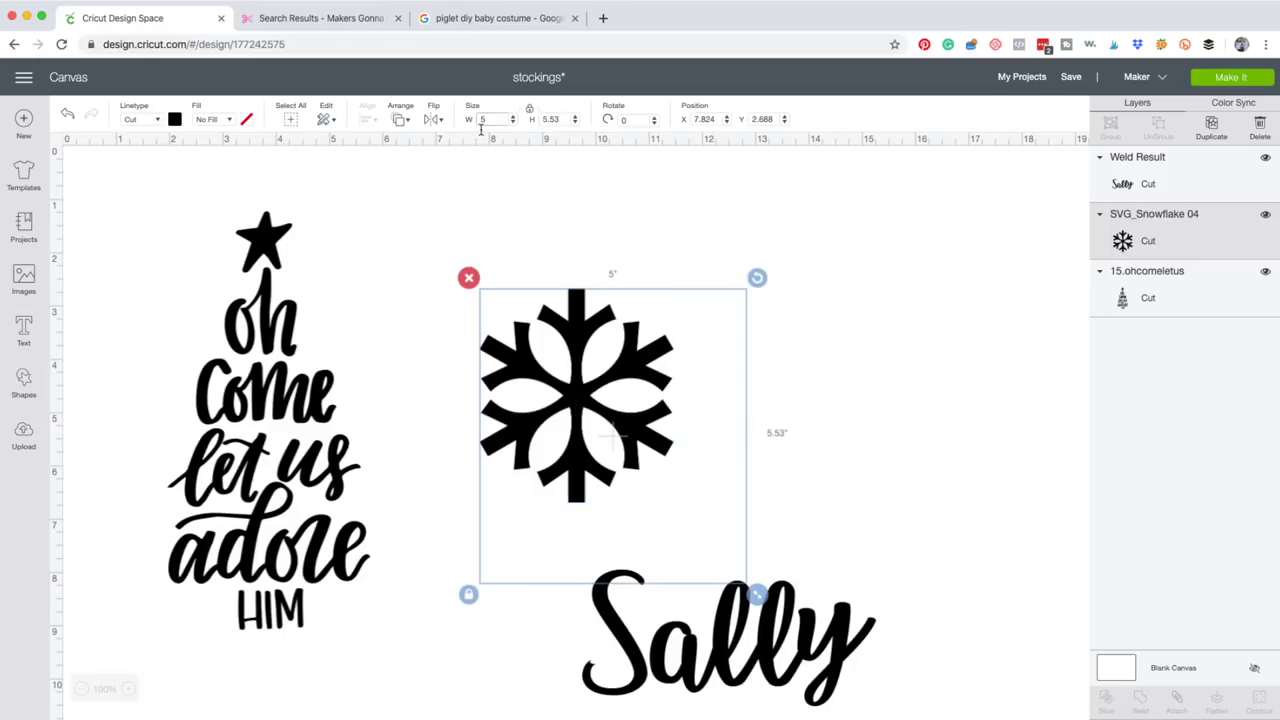
pyautogui.moveTo(633, 323); pyautogui.dragTo(643, 278)
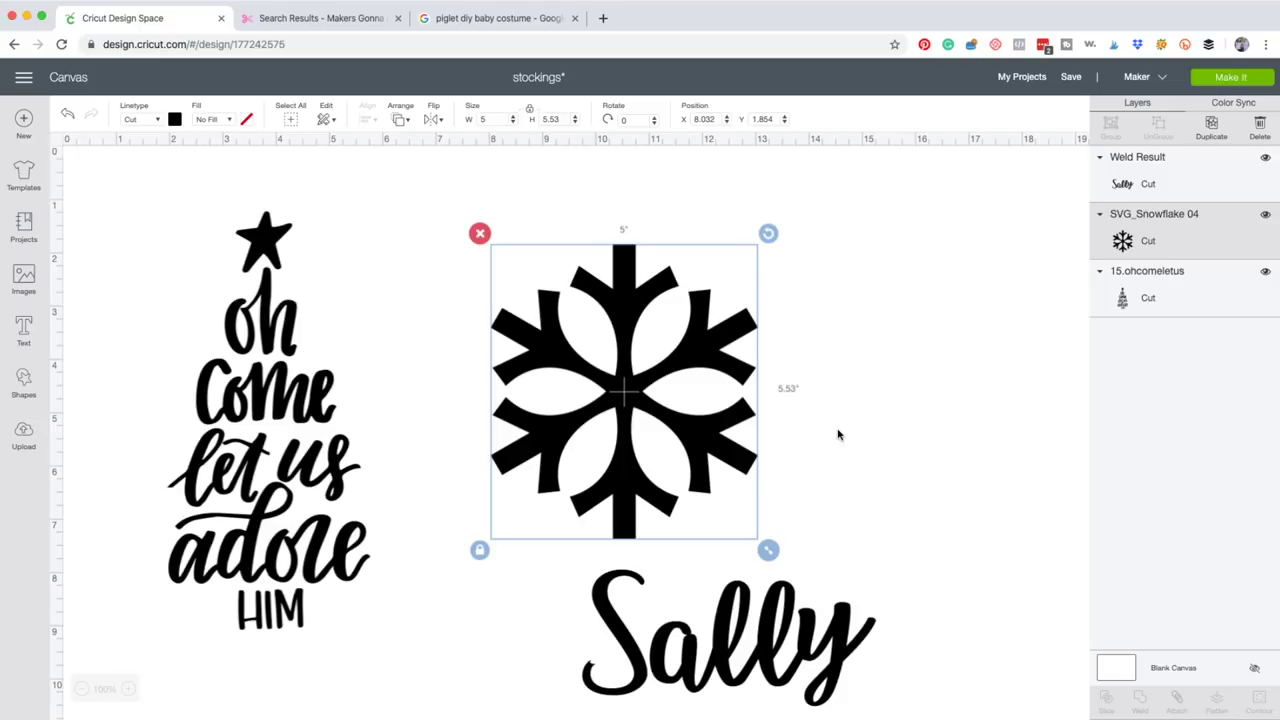
# Set the width of the "oh come let us adore HIM" tree design to 4.5 in
pyautogui.click(303, 450)
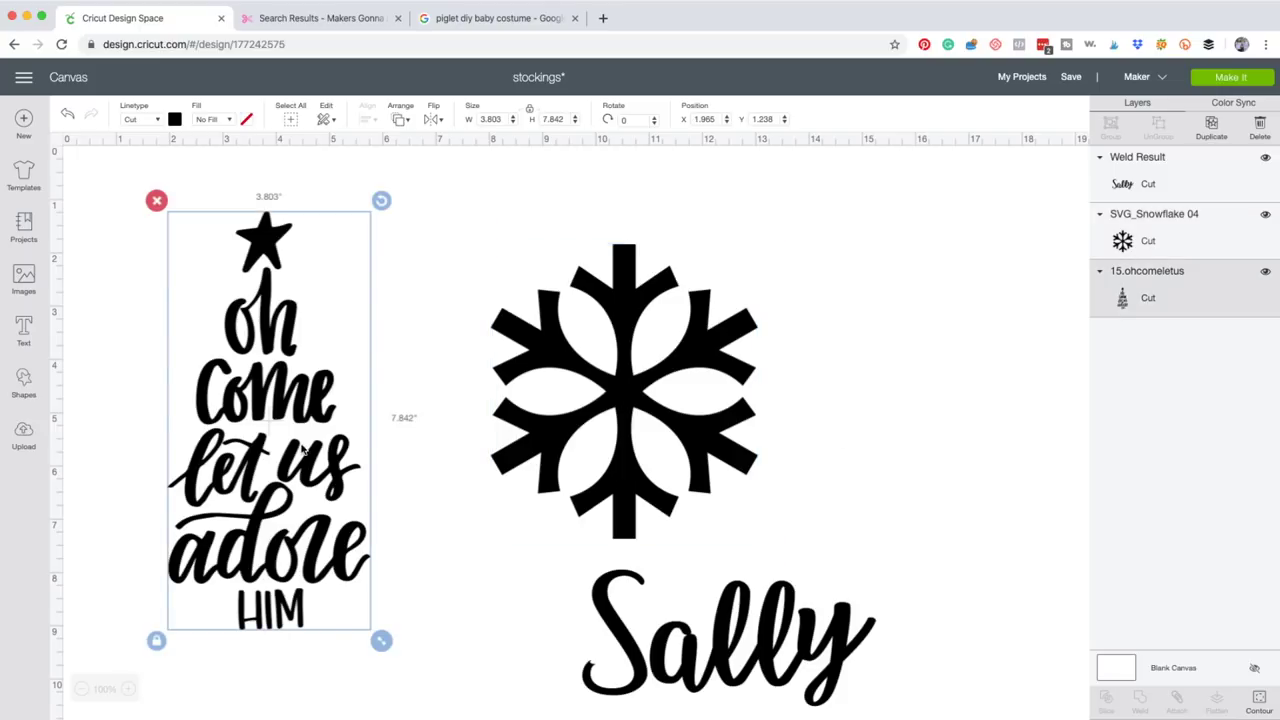
pyautogui.click(487, 119)
pyautogui.write('4.5')
pyautogui.press('Return')
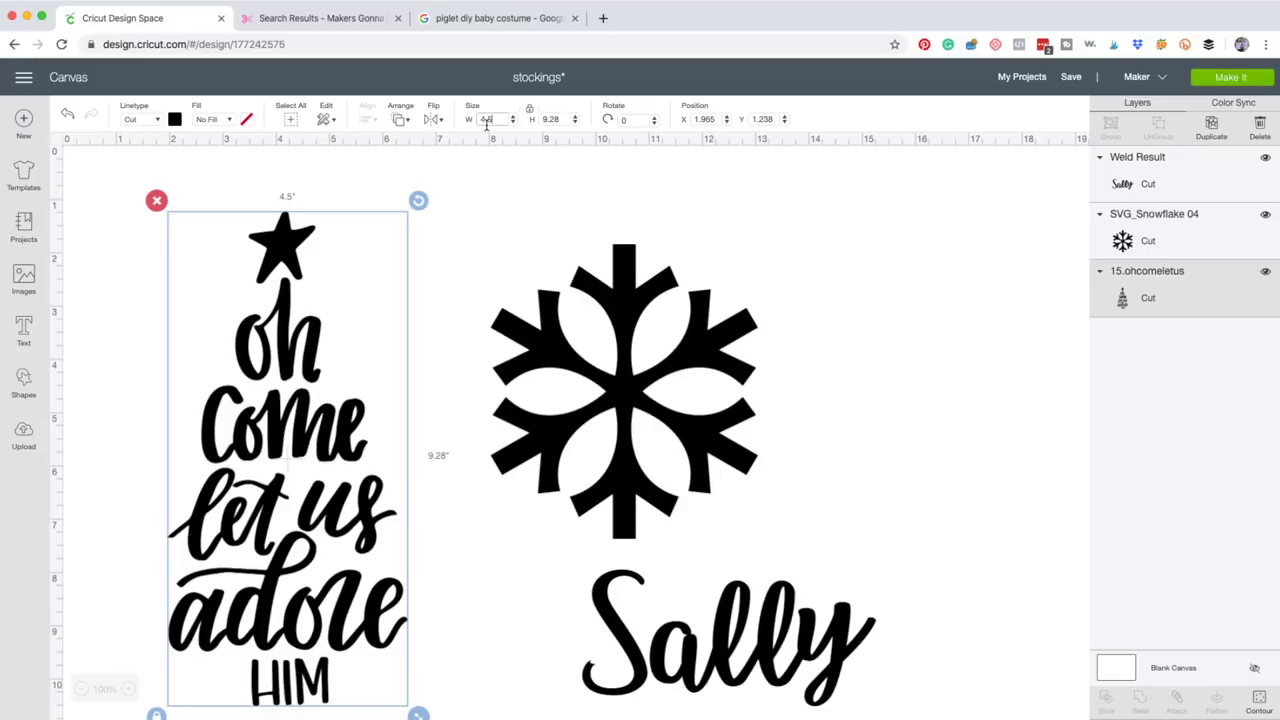
pyautogui.click(897, 391)
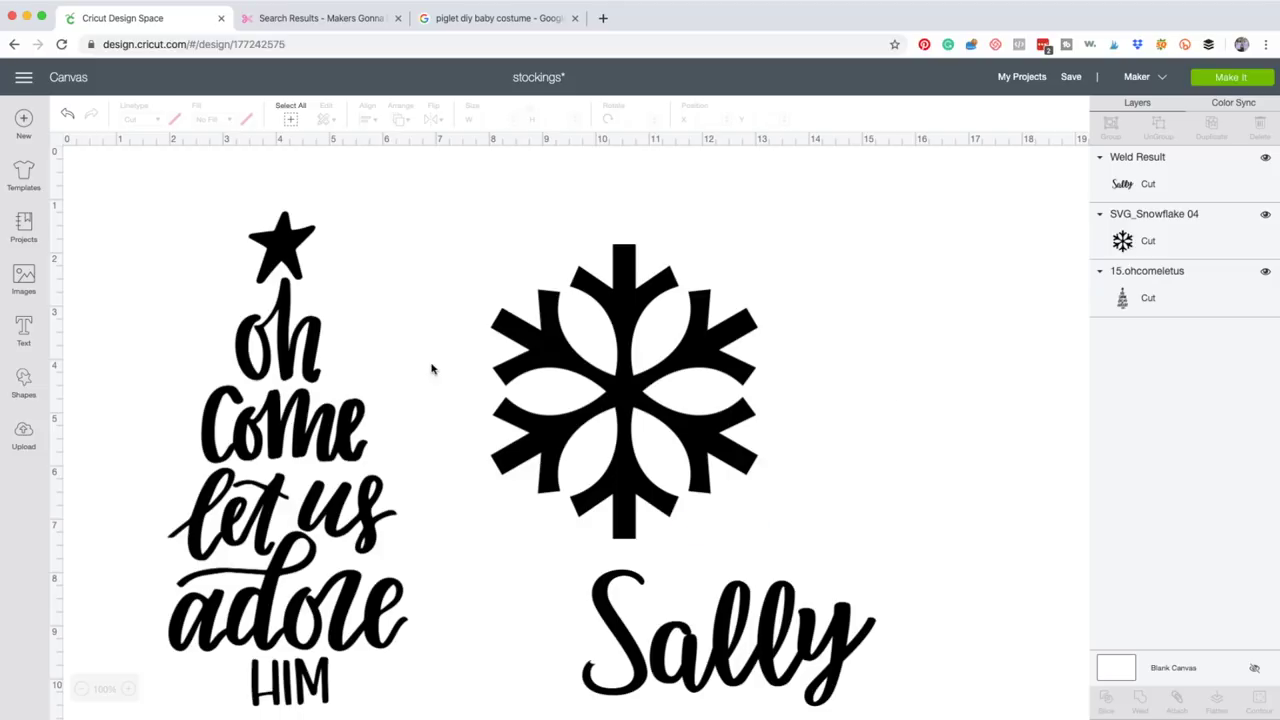
# Change the material color of the "oh come let us adore HIM" tree design to bright red
pyautogui.click(295, 348)
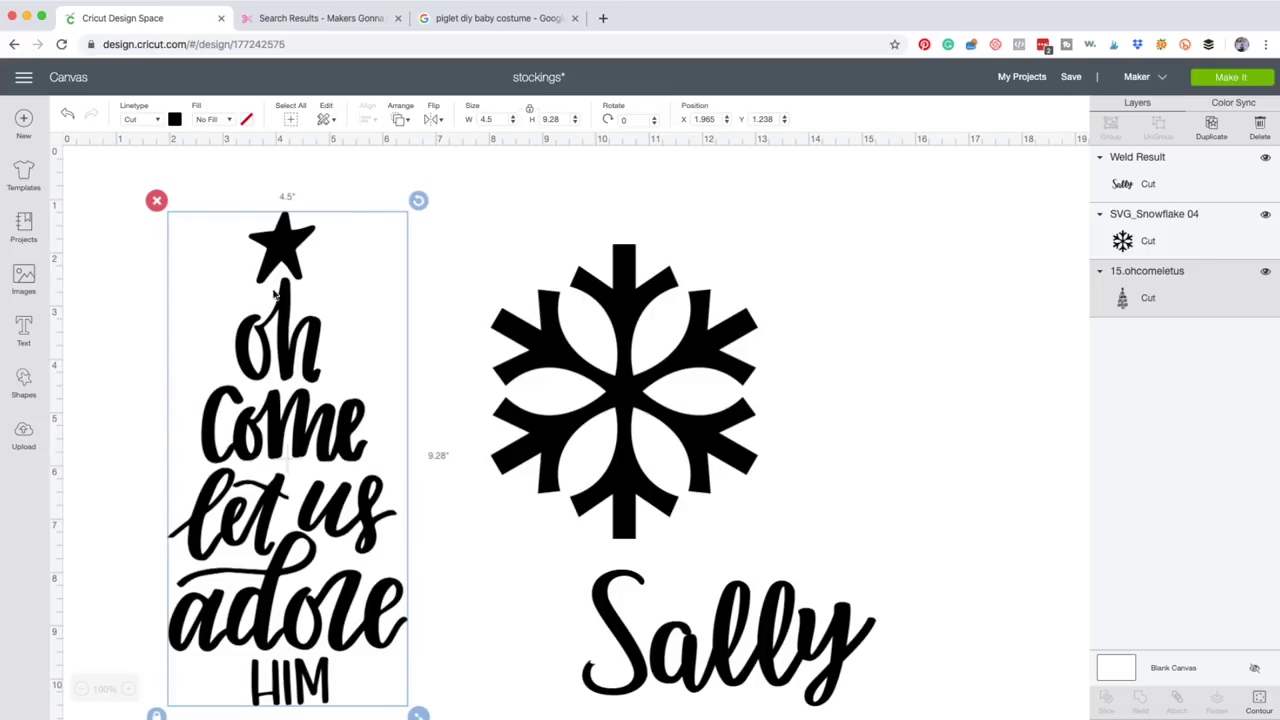
pyautogui.click(178, 120)
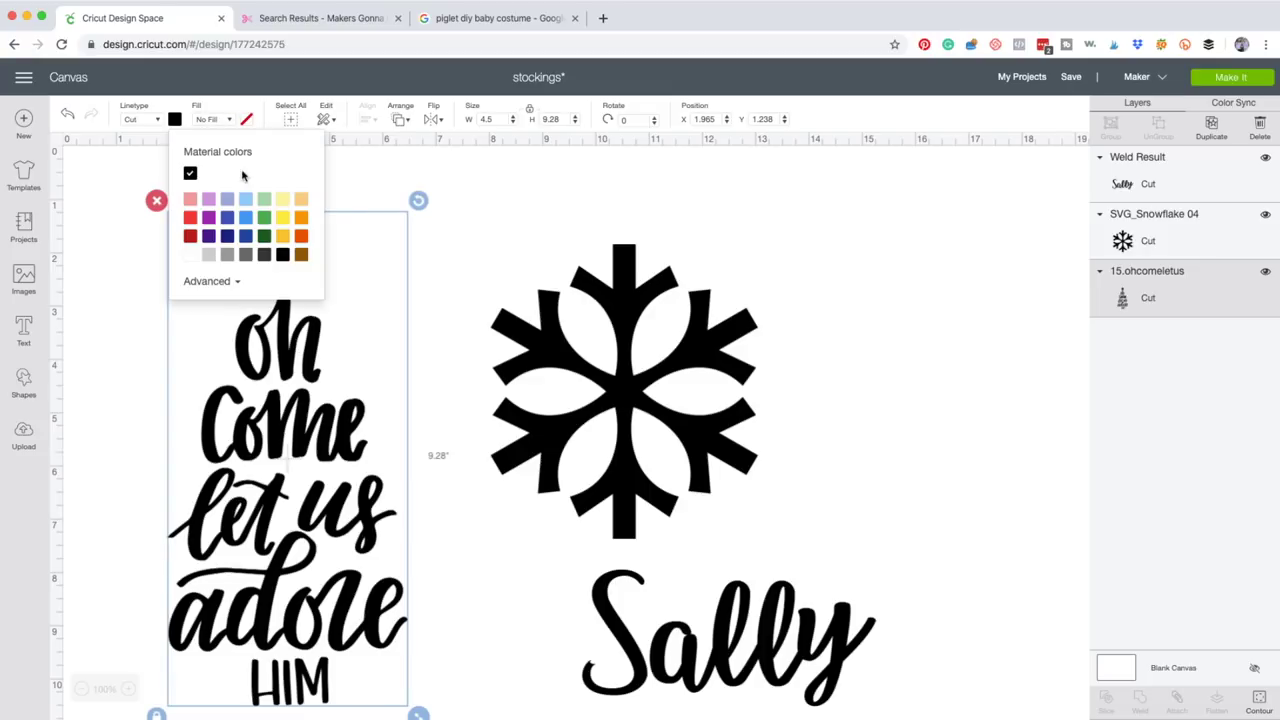
pyautogui.click(190, 200)
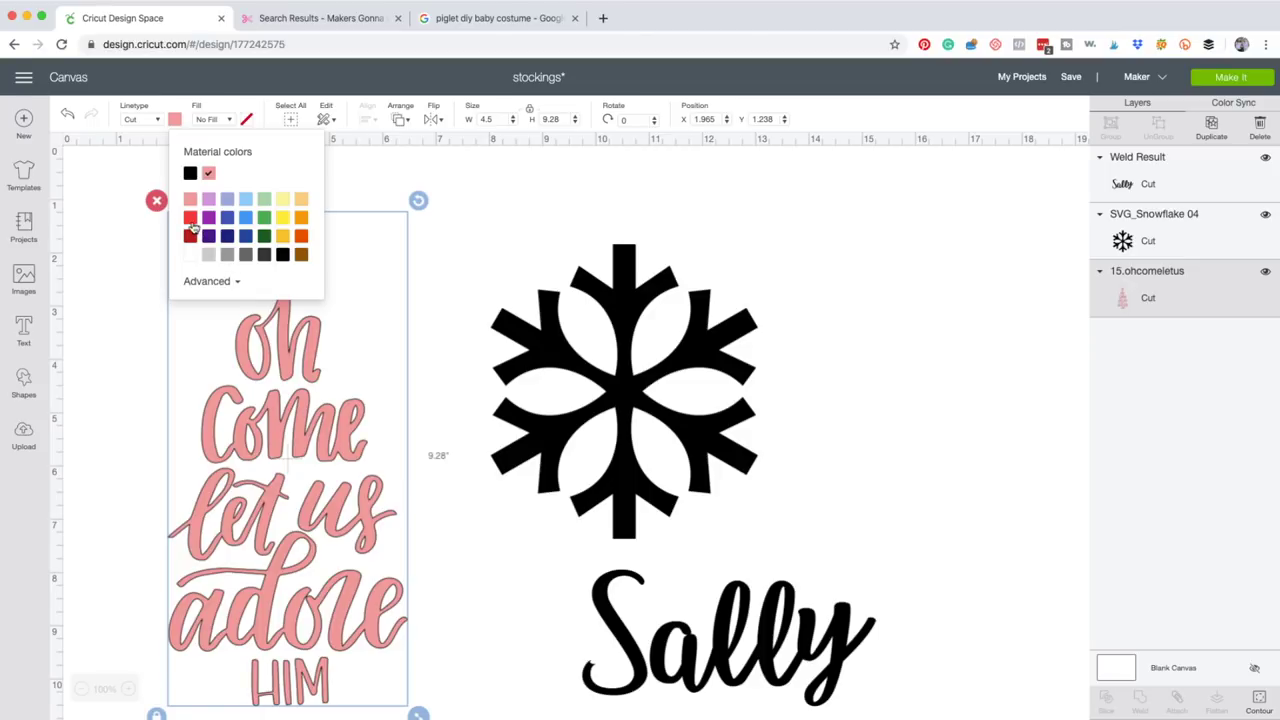
pyautogui.click(190, 217)
# Change the snowflake's material color to light gray
pyautogui.click(598, 347)
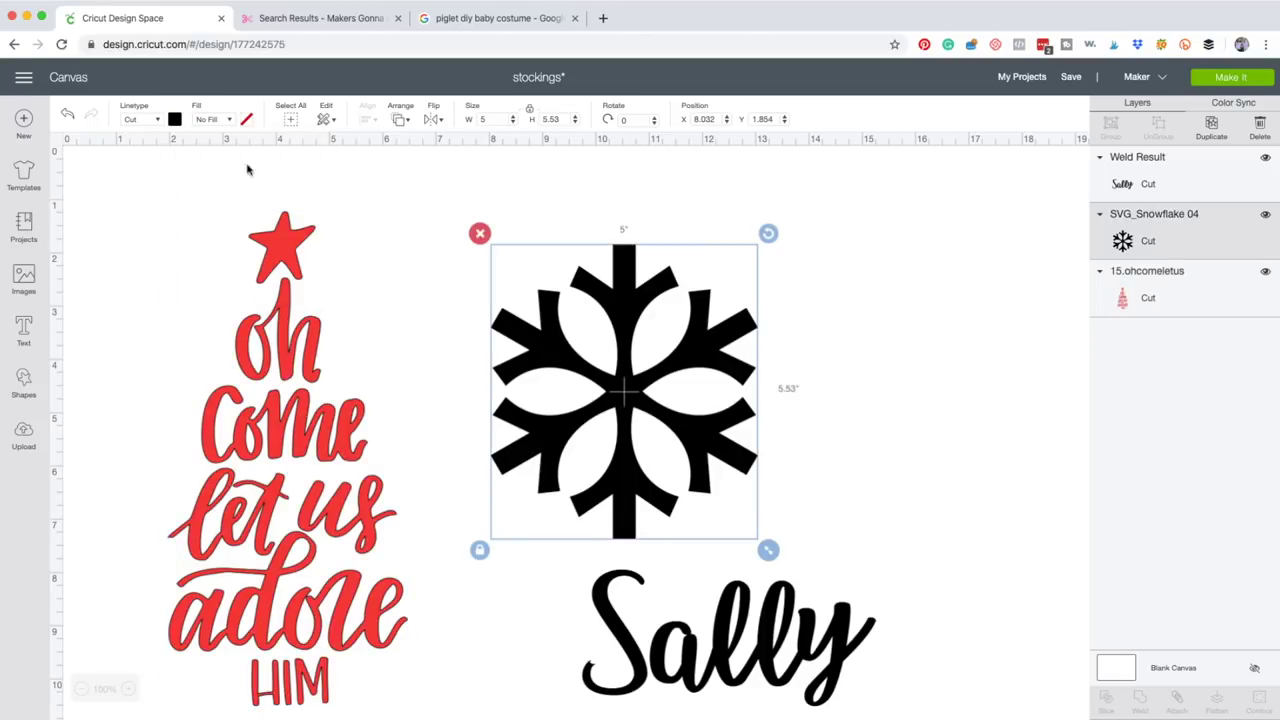
pyautogui.click(175, 119)
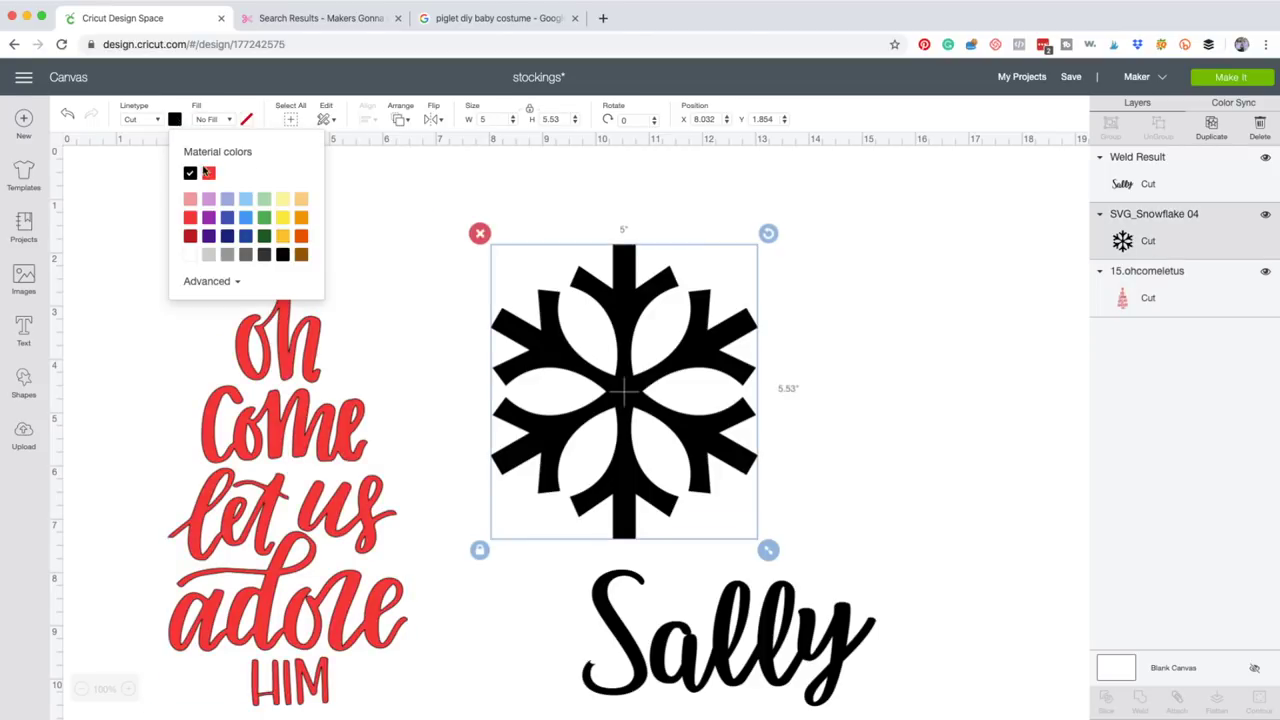
pyautogui.click(211, 259)
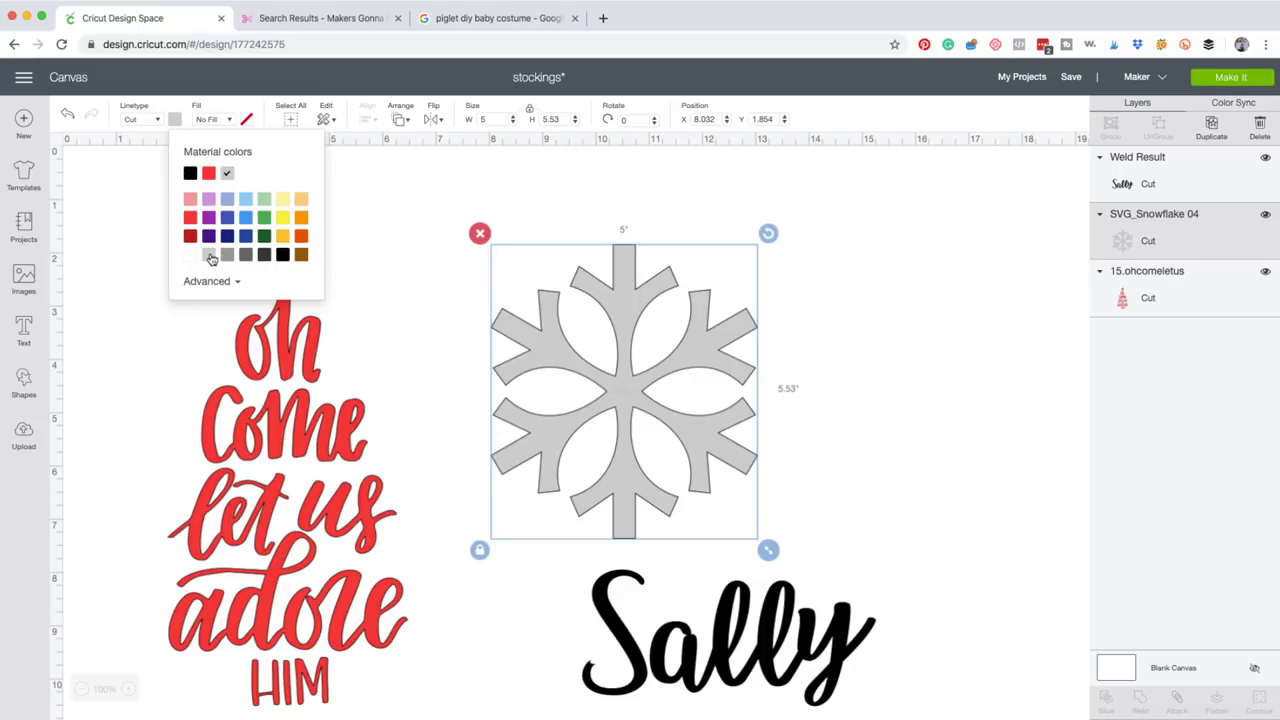
# Change the material color of the script name lettering to white
pyautogui.click(740, 657)
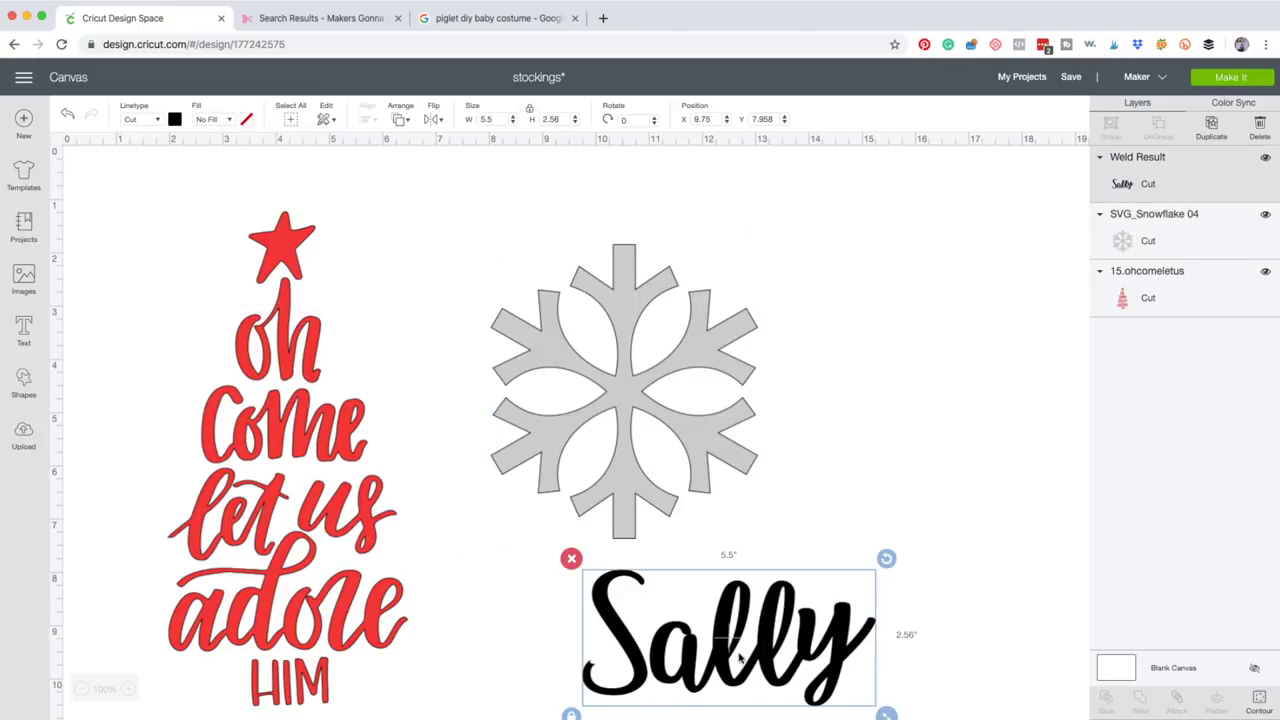
pyautogui.click(177, 119)
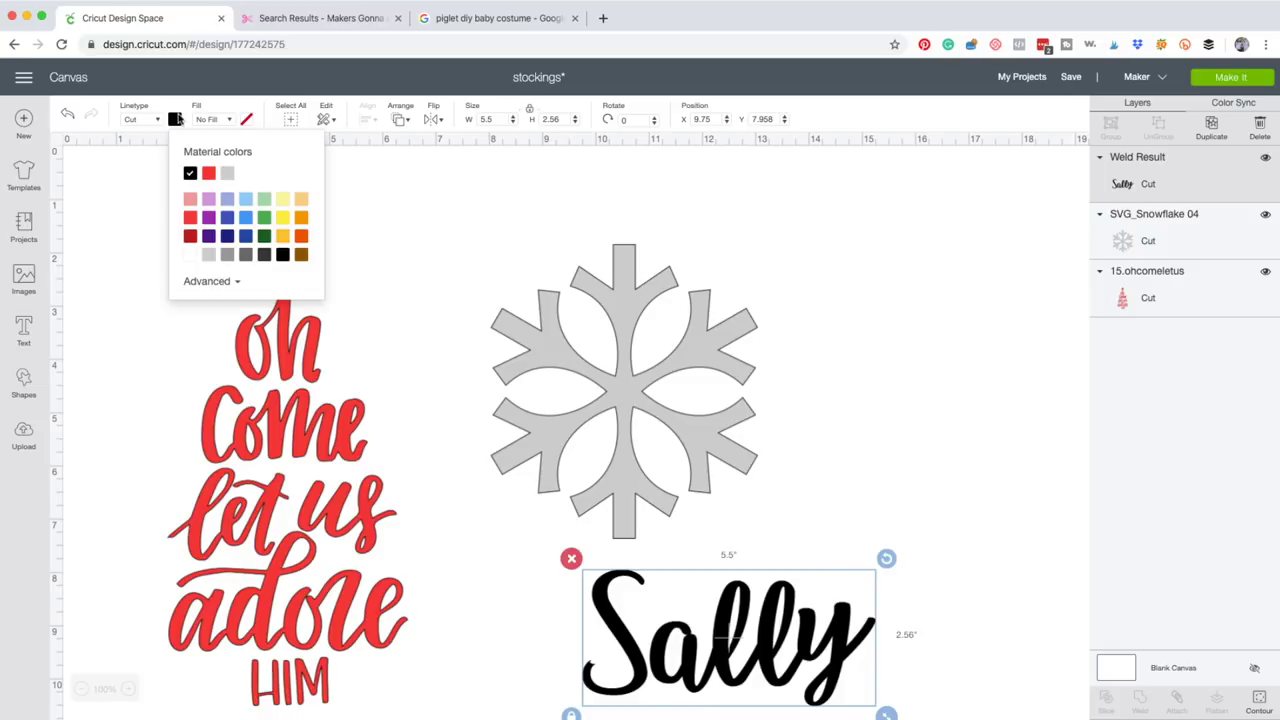
pyautogui.click(193, 258)
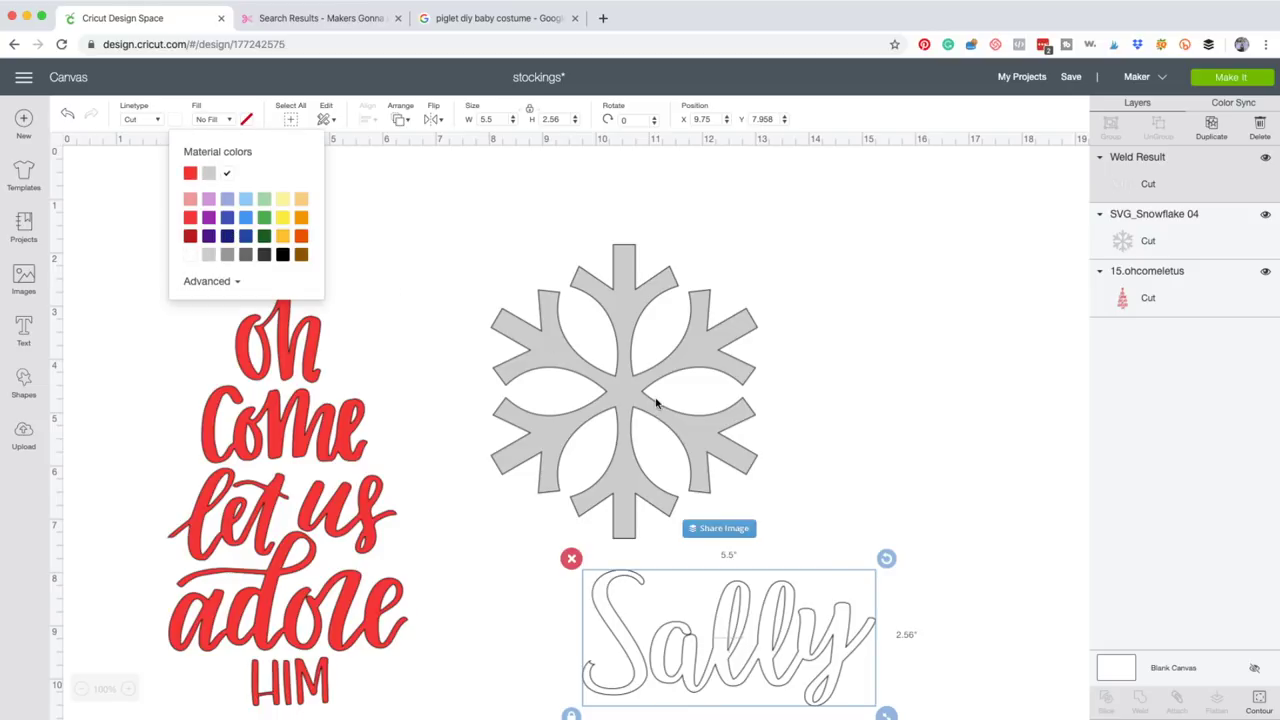
pyautogui.click(978, 462)
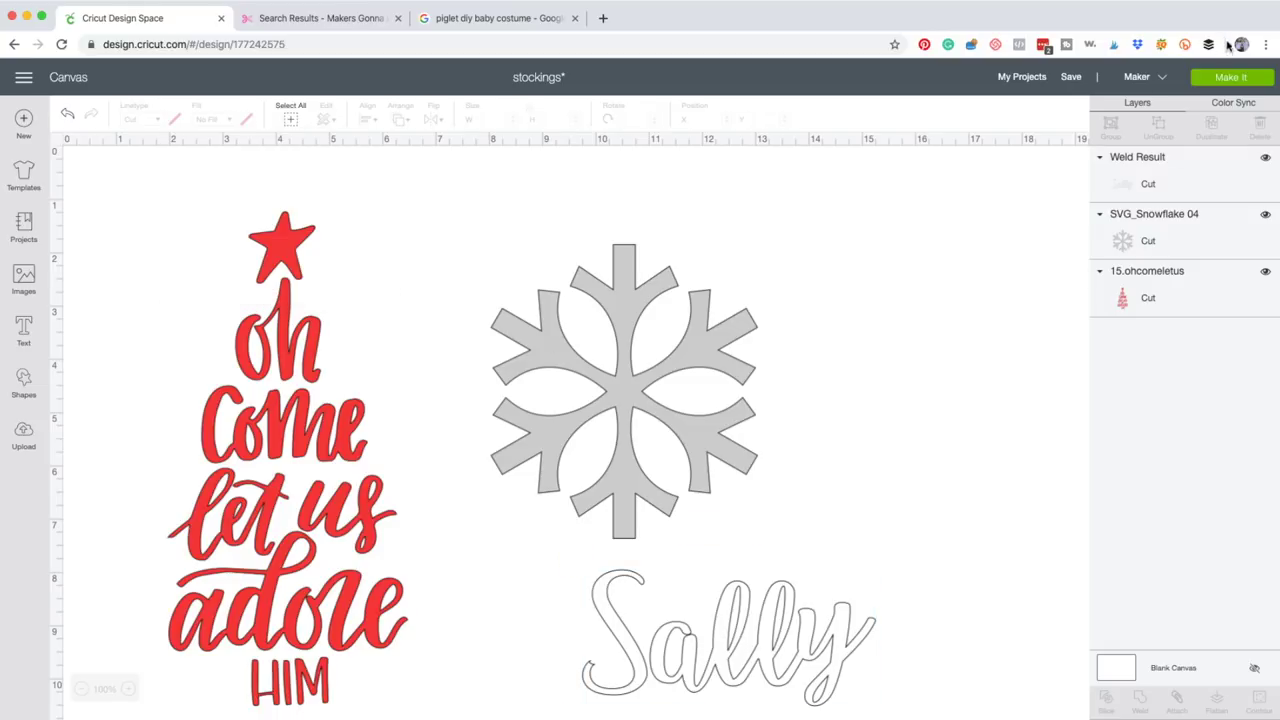
# Send the project to mat preparation and turn on mirroring for all three mats
pyautogui.click(1226, 77)
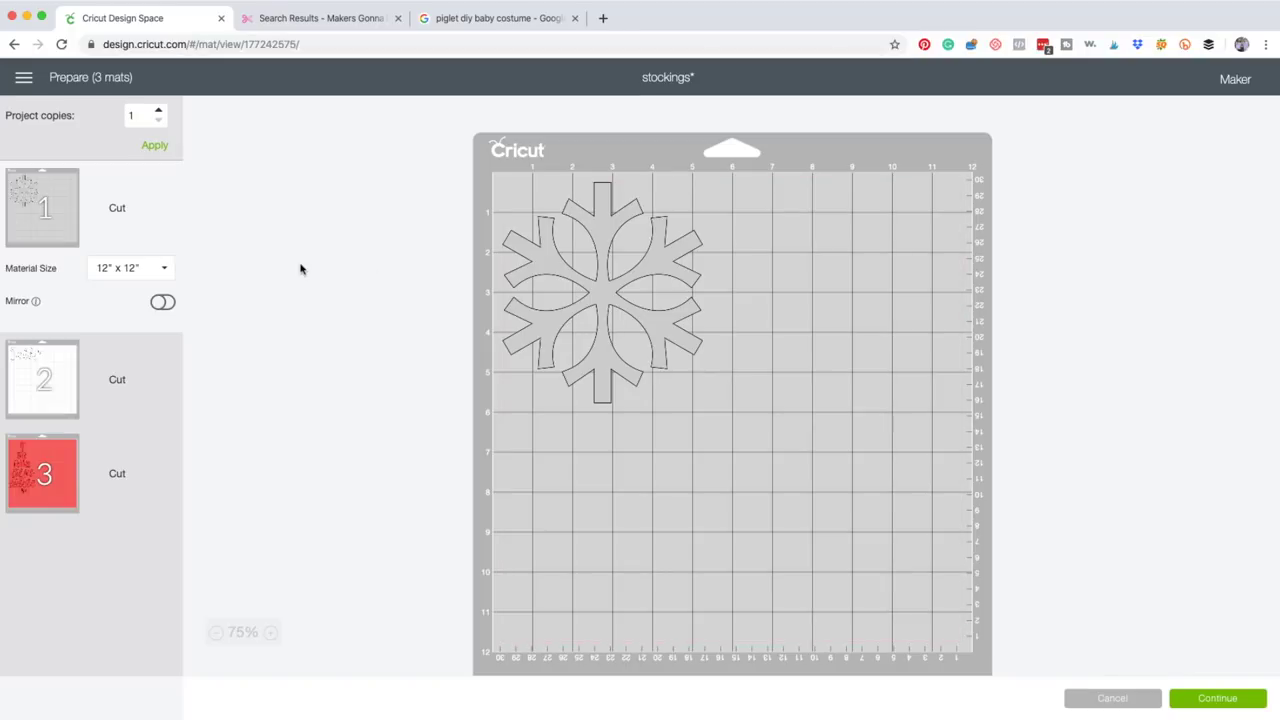
pyautogui.click(163, 302)
pyautogui.click(105, 392)
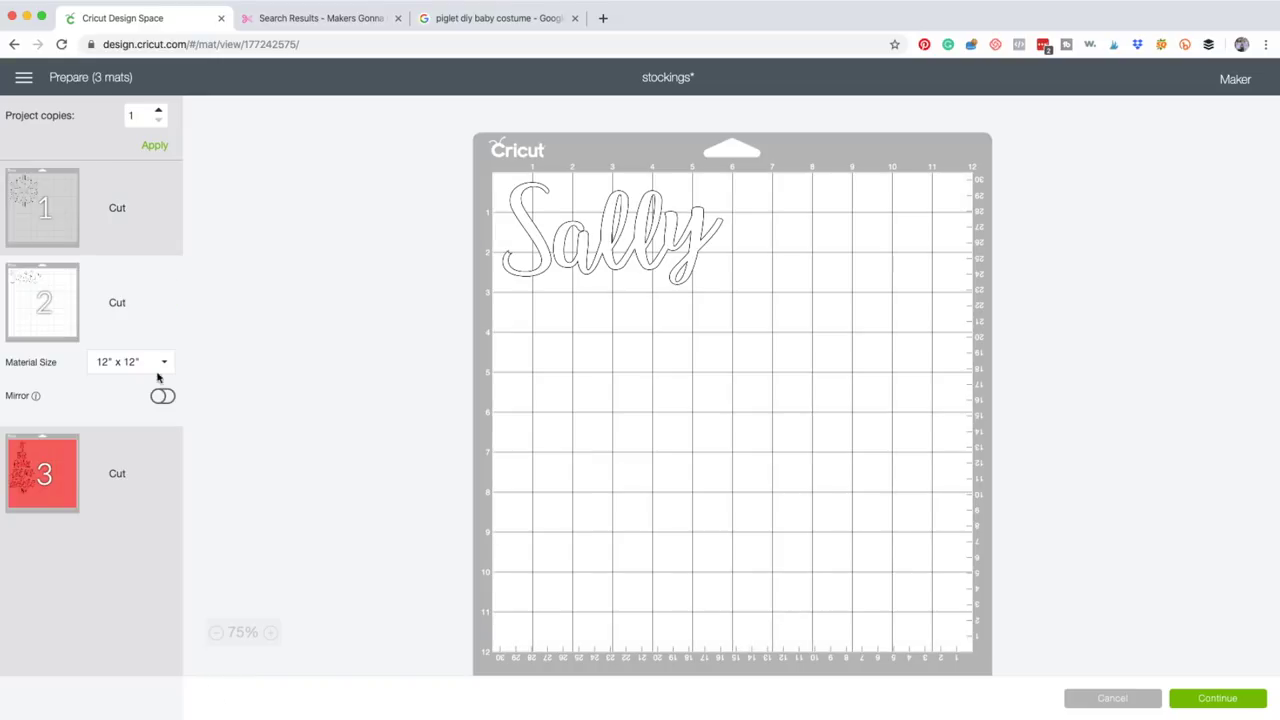
pyautogui.click(163, 396)
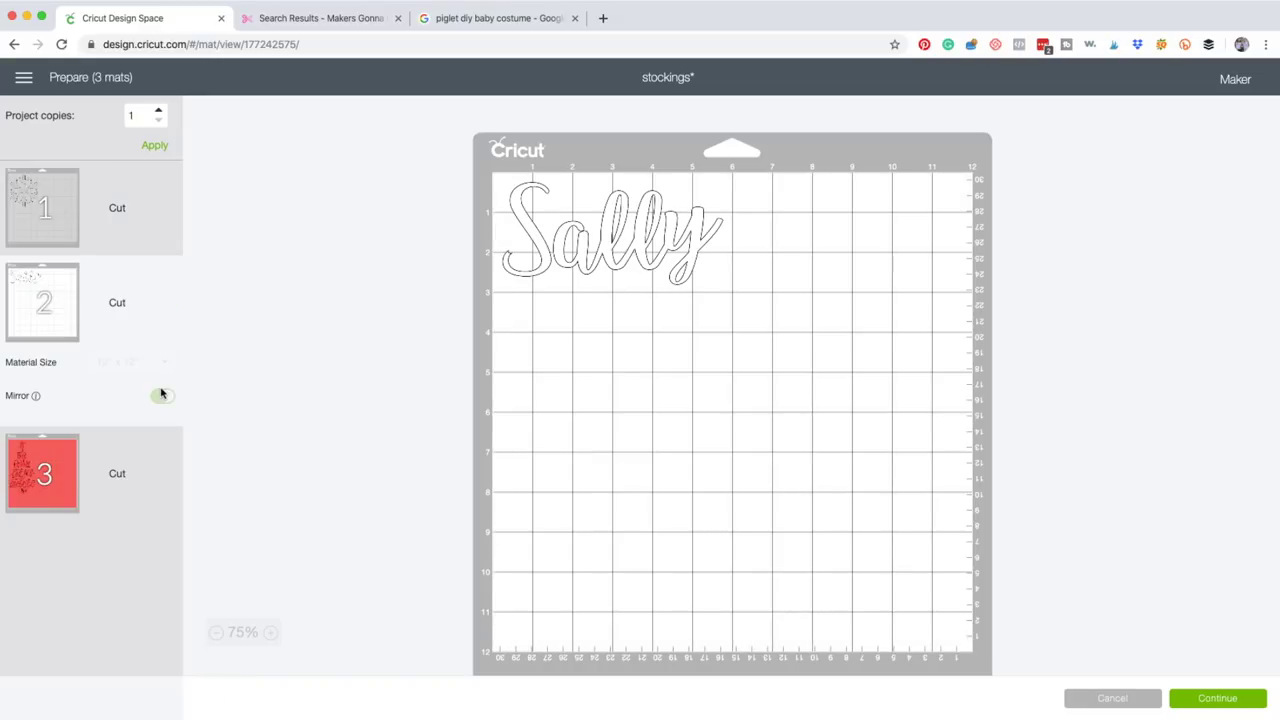
pyautogui.click(97, 477)
pyautogui.click(160, 490)
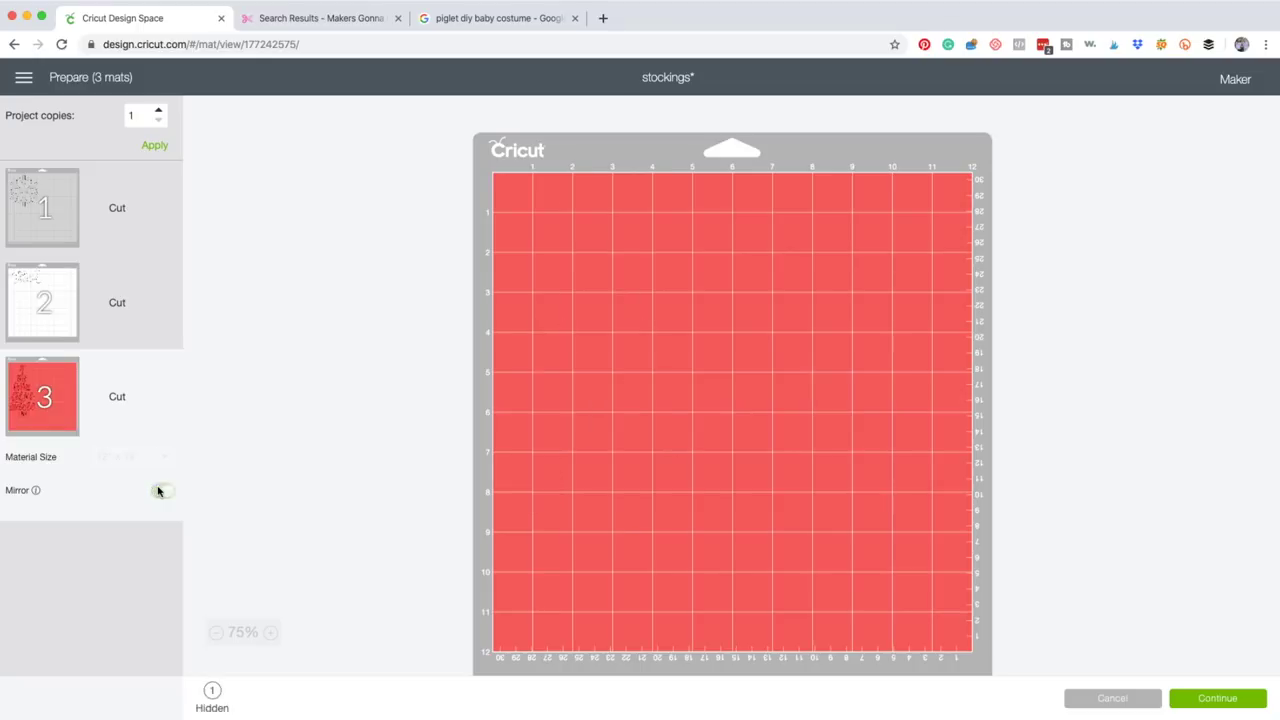
# Return to the snowflake mat and switch its mirroring off and back on
pyautogui.click(131, 207)
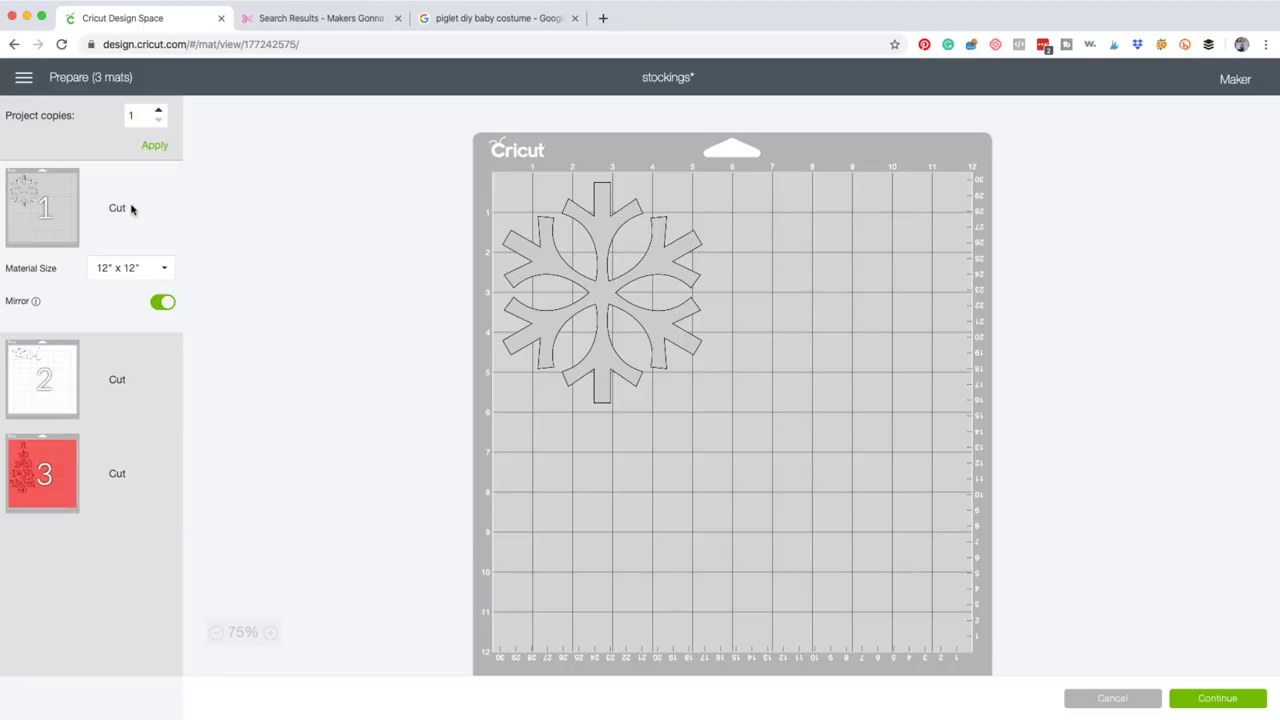
pyautogui.click(163, 302)
pyautogui.click(163, 302)
pyautogui.click(163, 302)
pyautogui.click(163, 302)
# Continue to the cut setup, set the snowflake mat's material to Freezer Paper, and mark that material as a favorite
pyautogui.click(1217, 698)
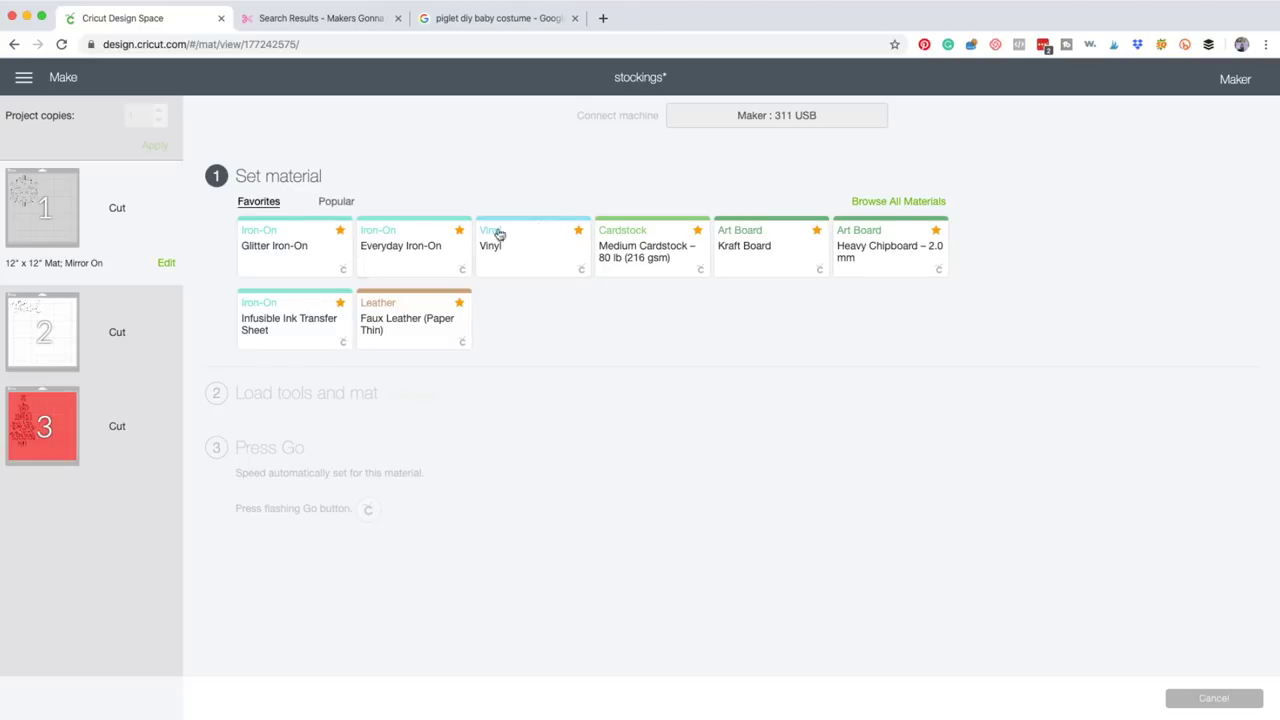
pyautogui.click(897, 201)
pyautogui.click(851, 160)
pyautogui.write('freeze')
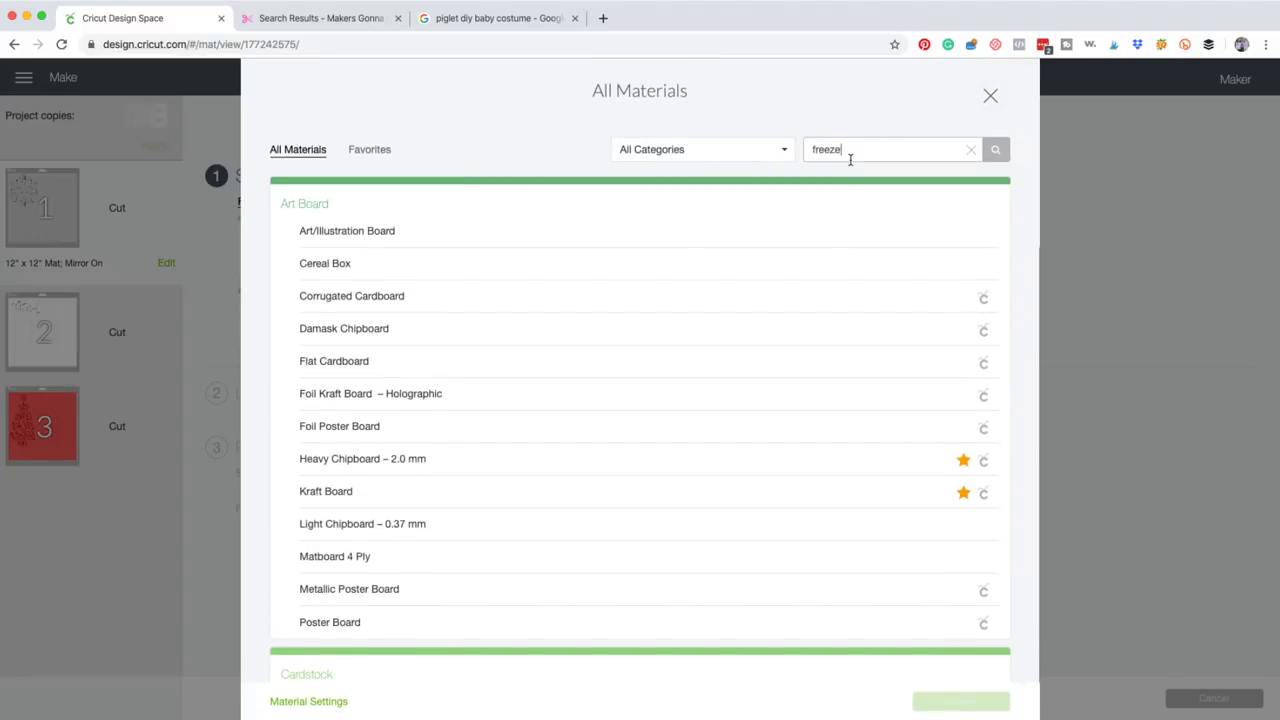
pyautogui.write('r')
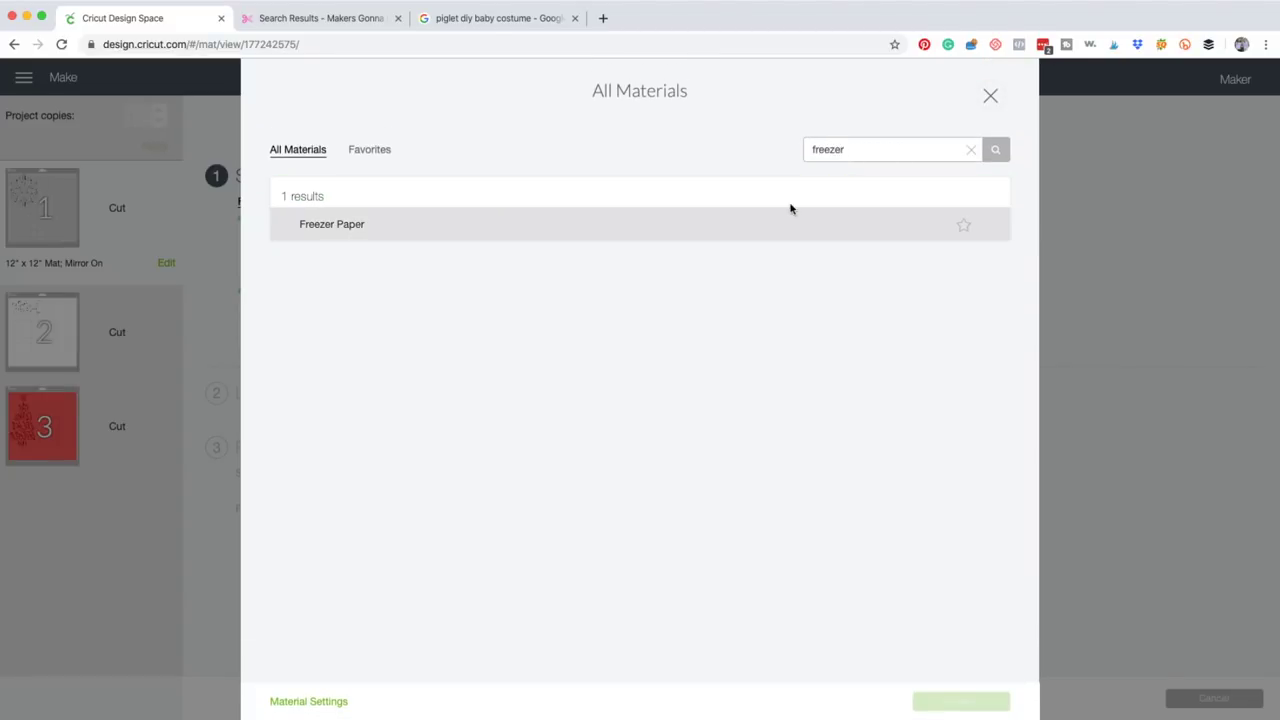
pyautogui.click(961, 224)
pyautogui.click(883, 220)
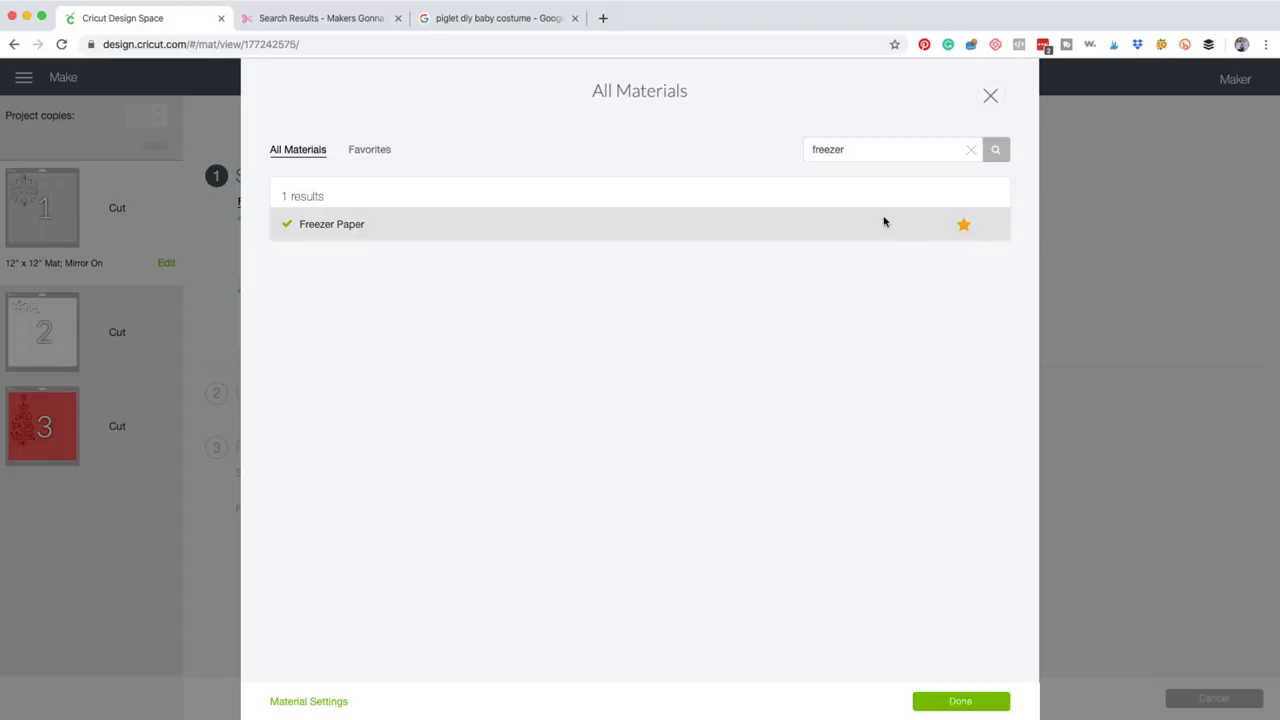
pyautogui.click(945, 703)
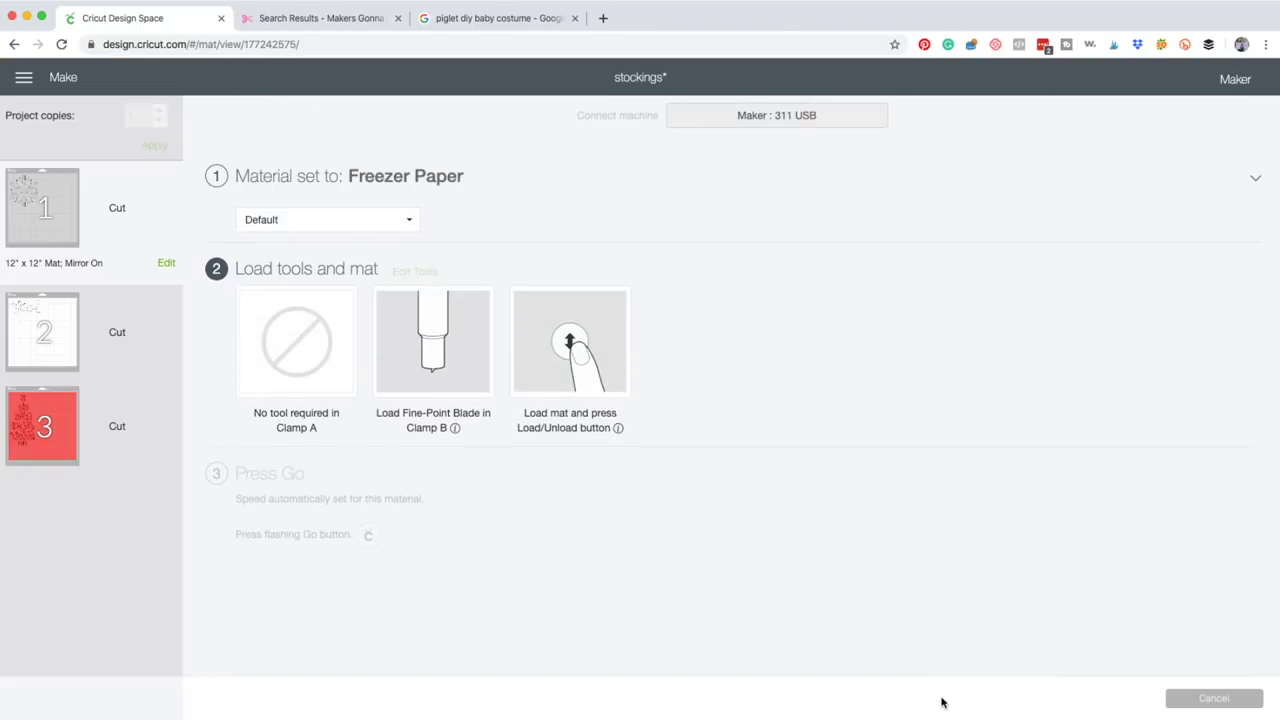
# Try the More setting for the Freezer Paper material, and set it back to Default
pyautogui.click(376, 222)
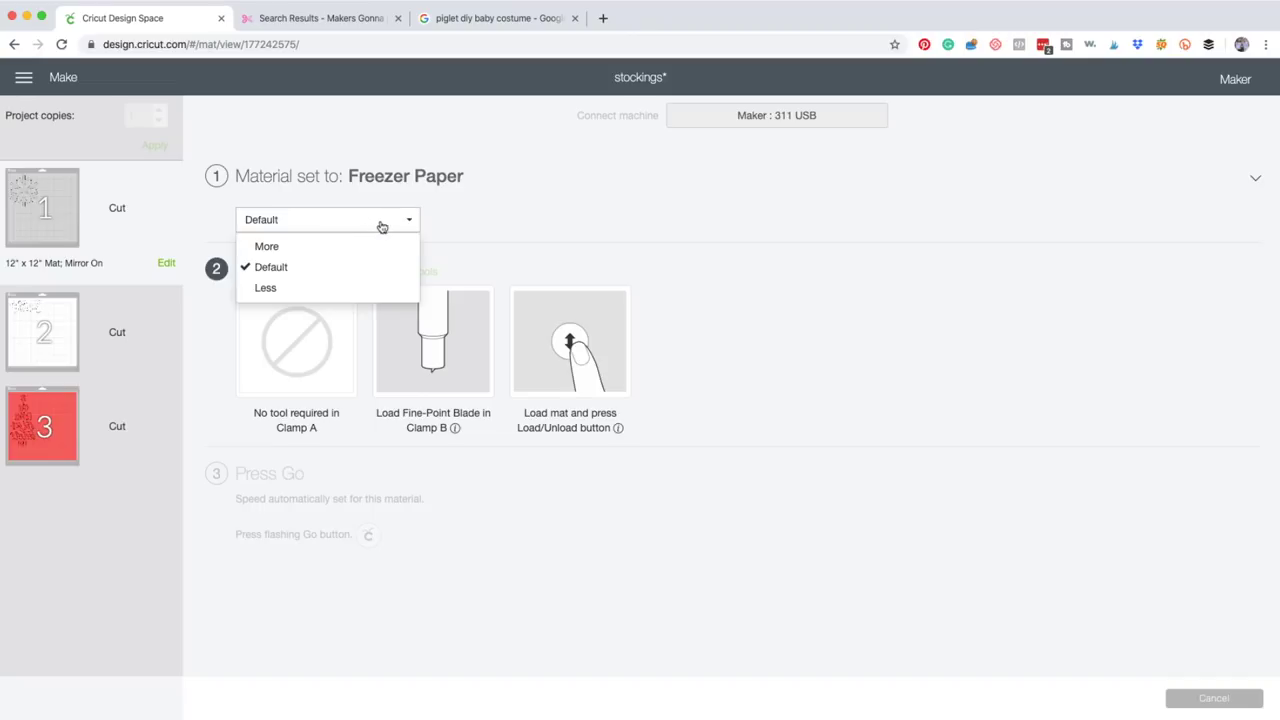
pyautogui.click(346, 245)
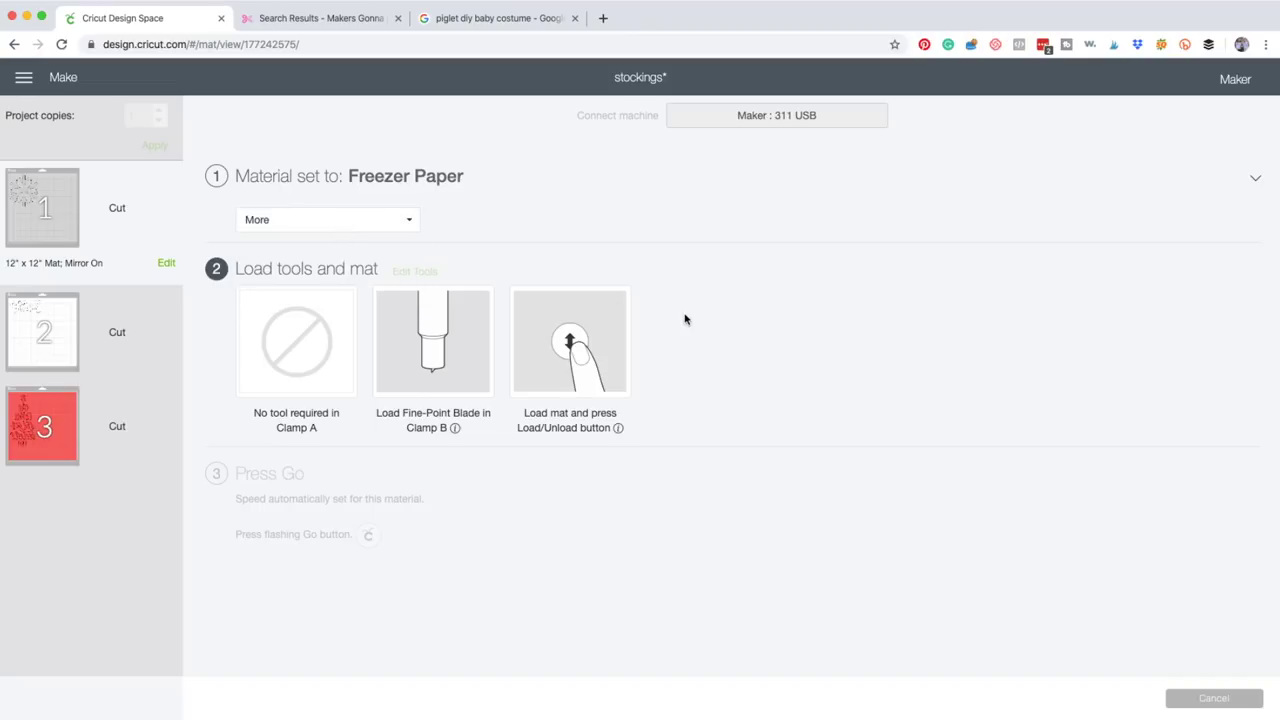
pyautogui.click(406, 220)
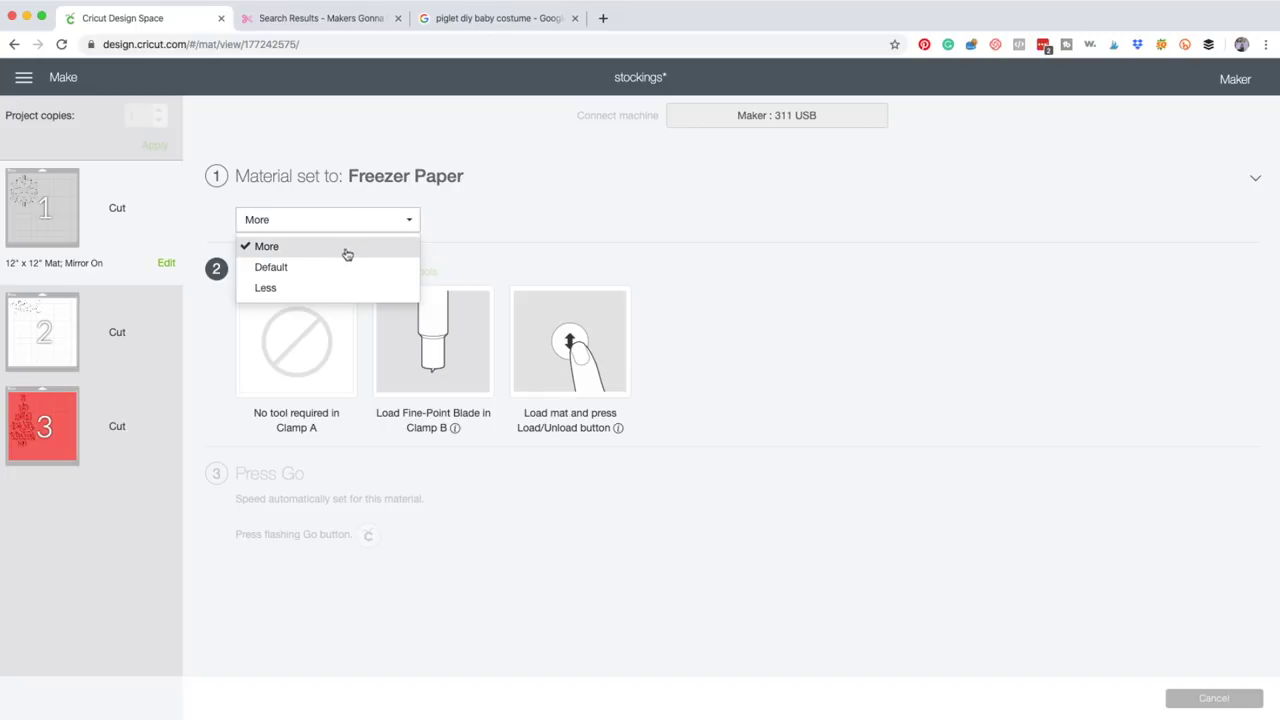
pyautogui.click(304, 272)
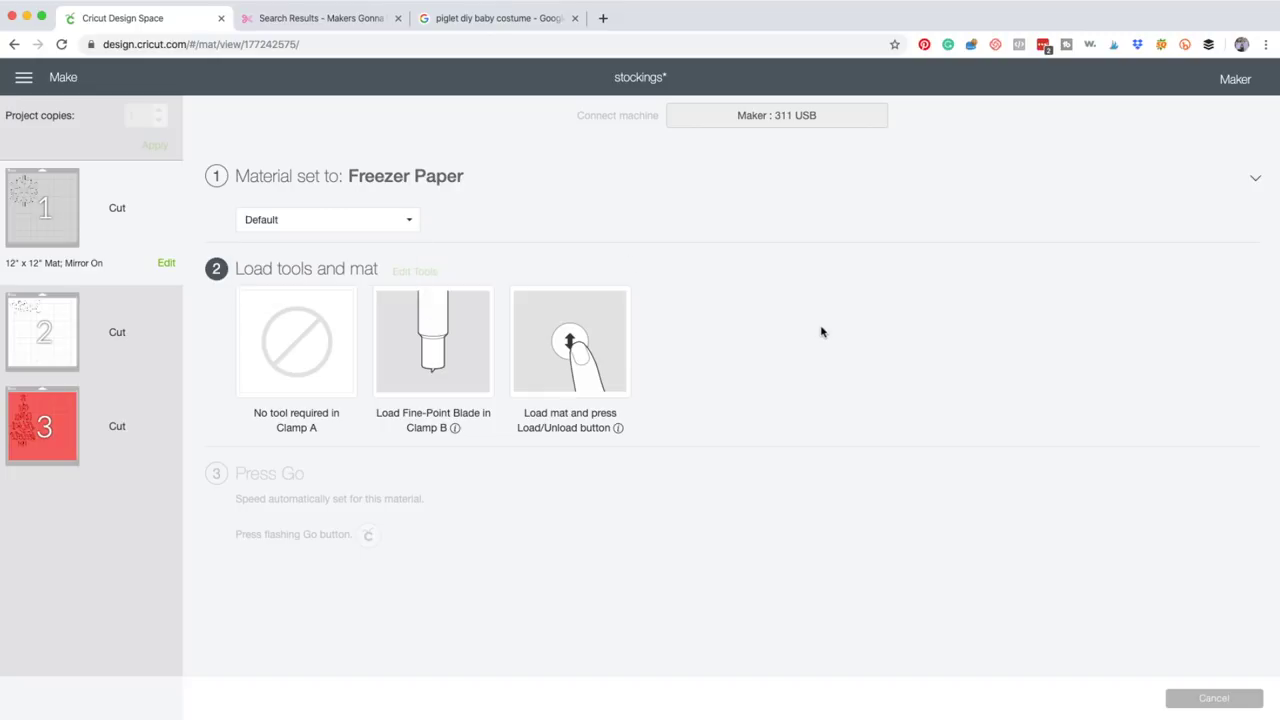